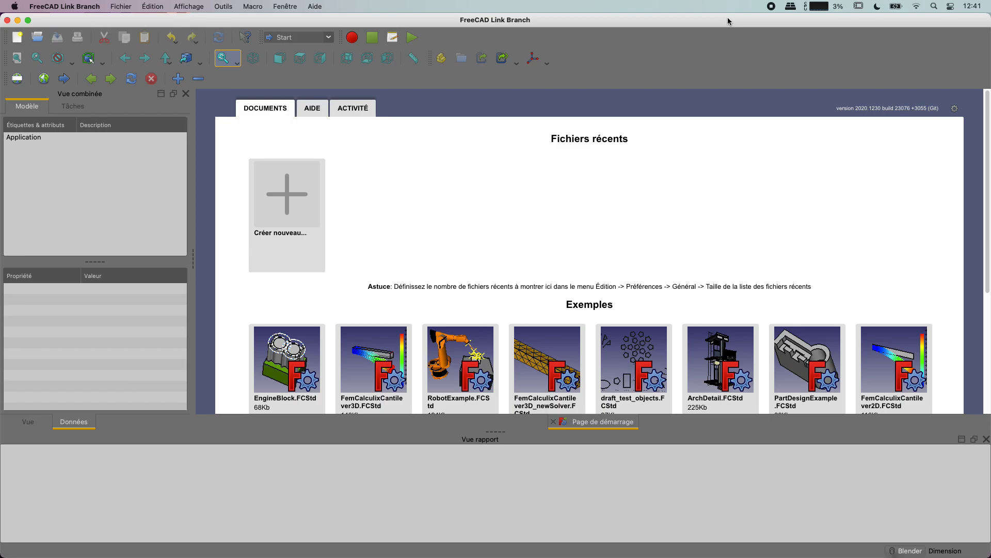
- Create a new document containing an empty body in the Part Design workbench
{"action": "left_click", "coordinate": [302, 37]}
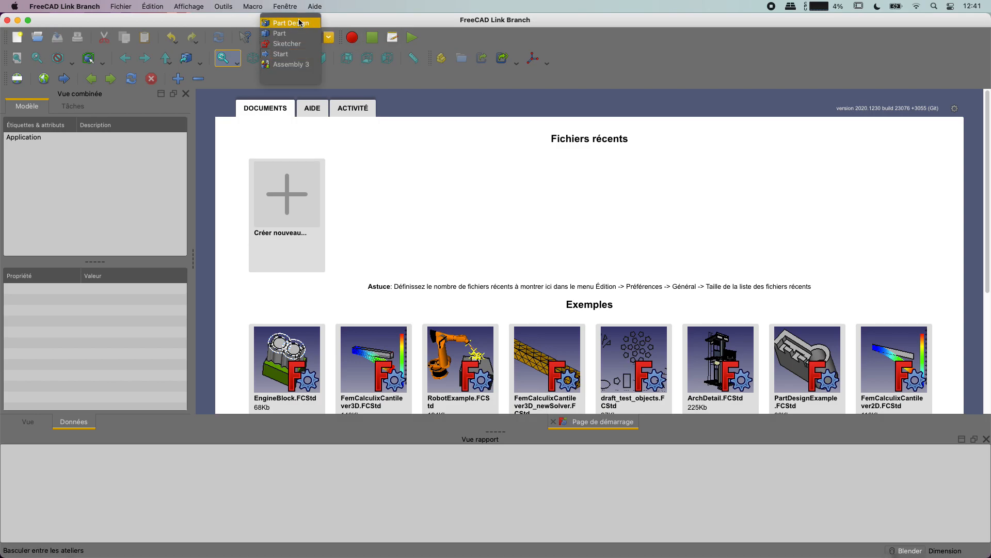
{"action": "left_click", "coordinate": [299, 24]}
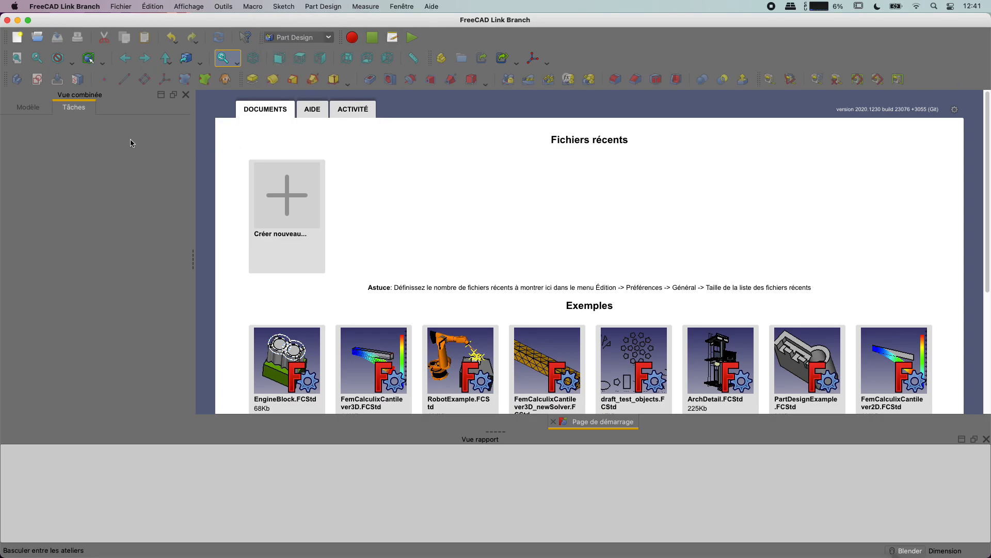
{"action": "left_click", "coordinate": [310, 205]}
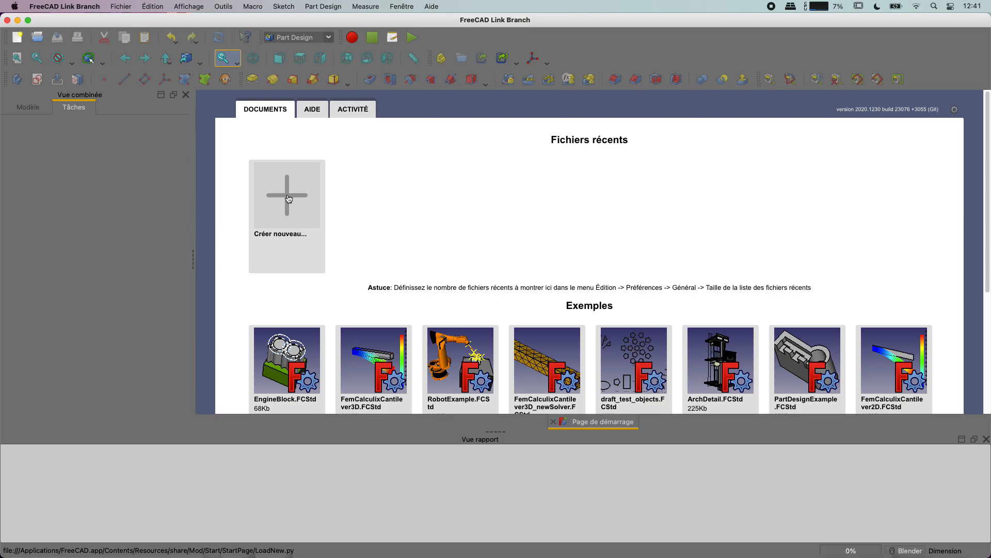
{"action": "left_click", "coordinate": [46, 151]}
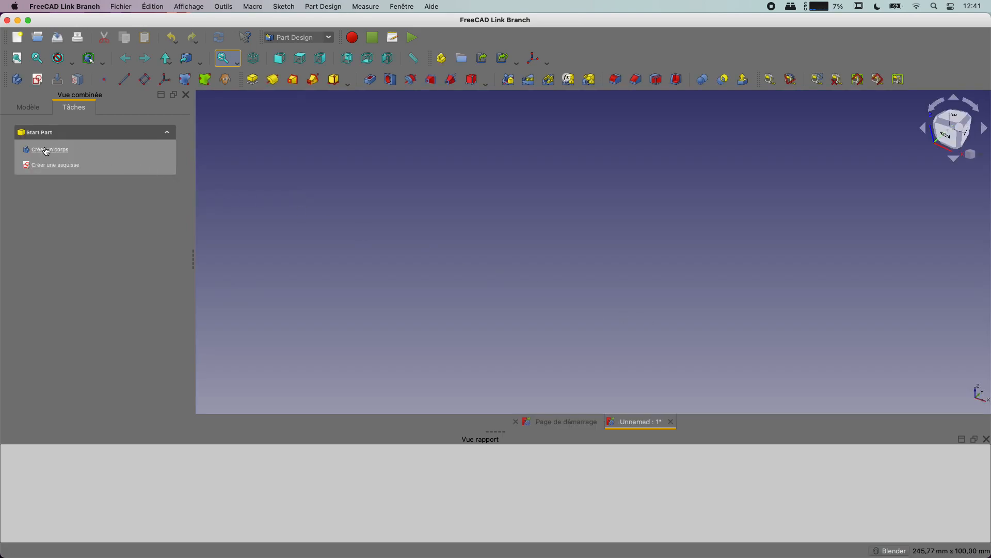
- Start a sketch on the XZ plane and close the start page
{"action": "left_click", "coordinate": [64, 149]}
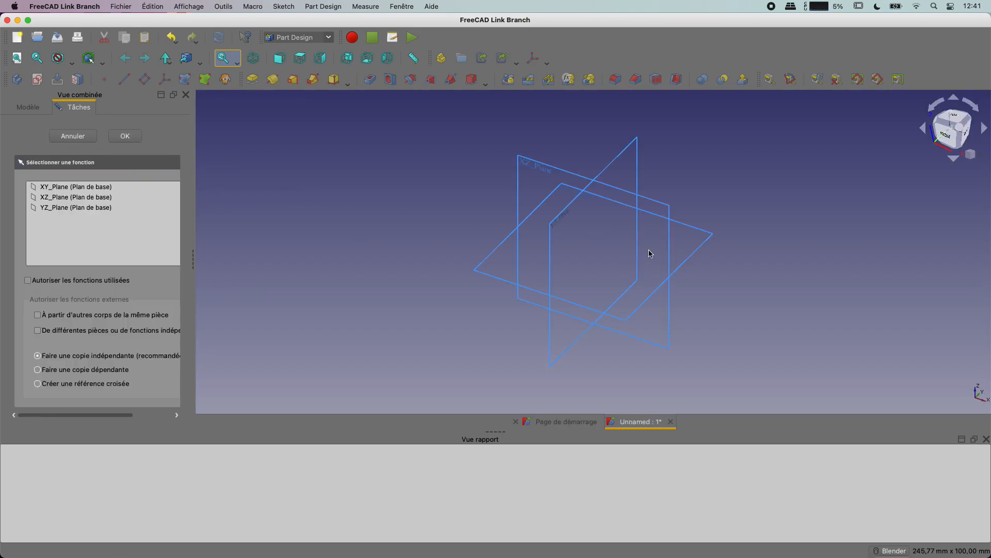
{"action": "left_click", "coordinate": [524, 160]}
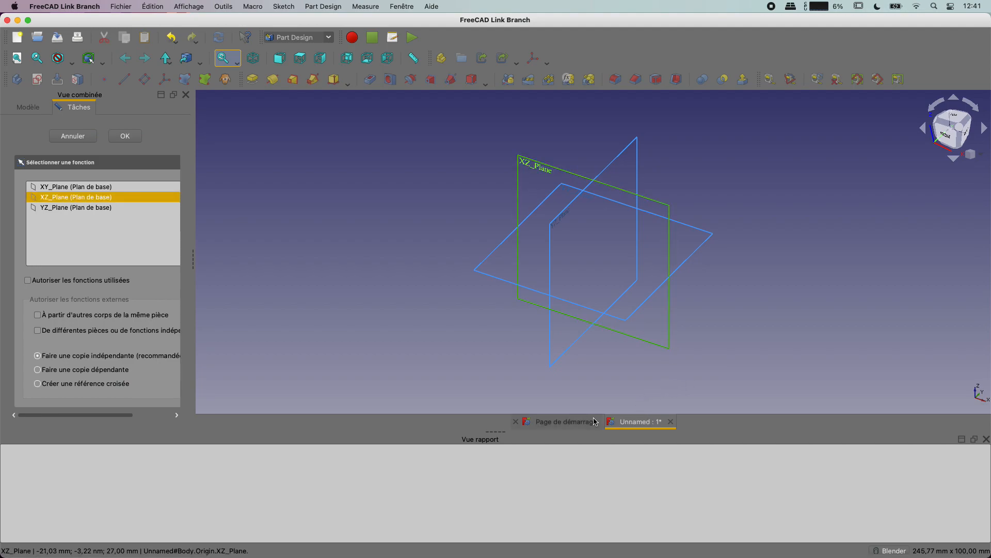
{"action": "right_click", "coordinate": [550, 425]}
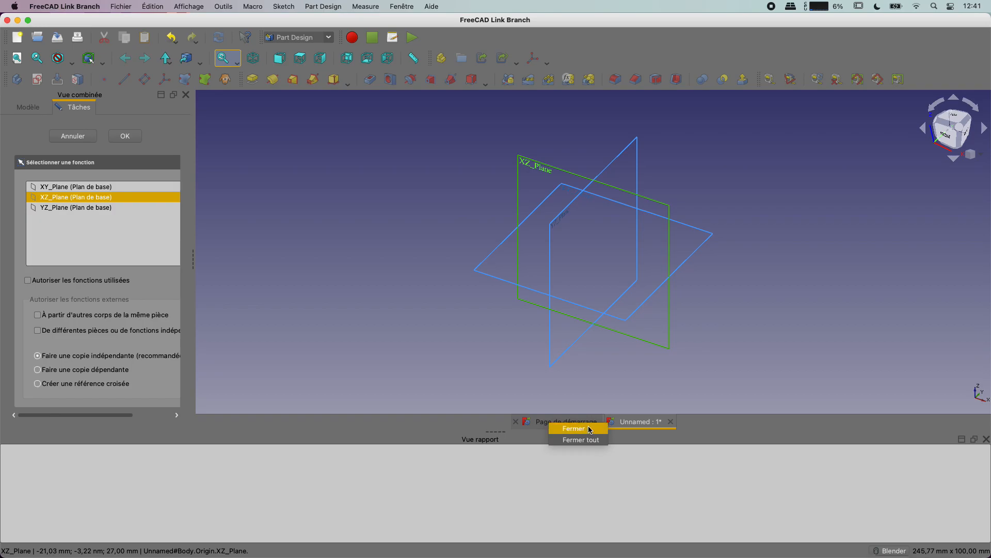
{"action": "left_click", "coordinate": [580, 429]}
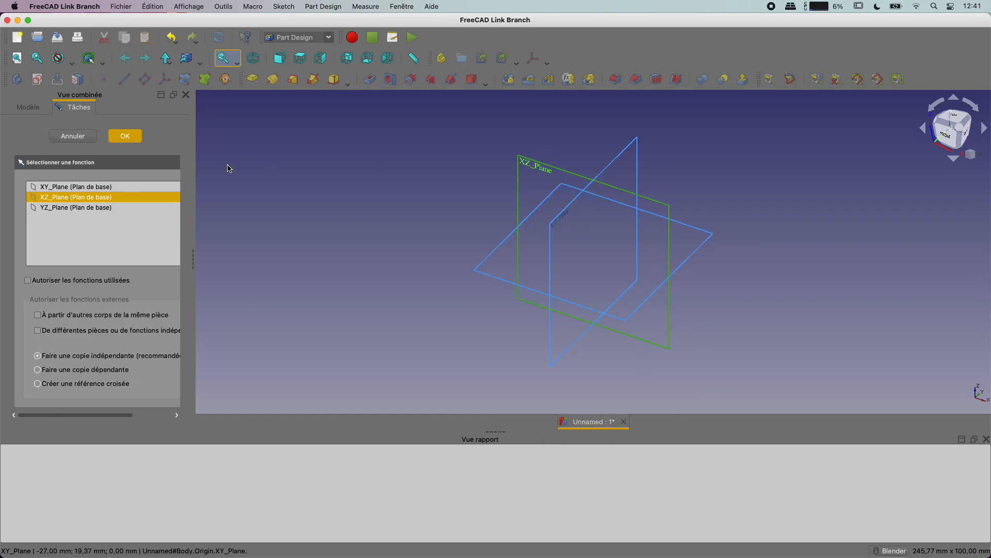
{"action": "left_click", "coordinate": [135, 137]}
- Sketch a closed L-shaped profile from the origin, about 55 mm wide and 43 mm tall, constraining its short end edges vertical and horizontal
{"action": "left_click", "coordinate": [460, 38]}
{"action": "left_click", "coordinate": [593, 252]}
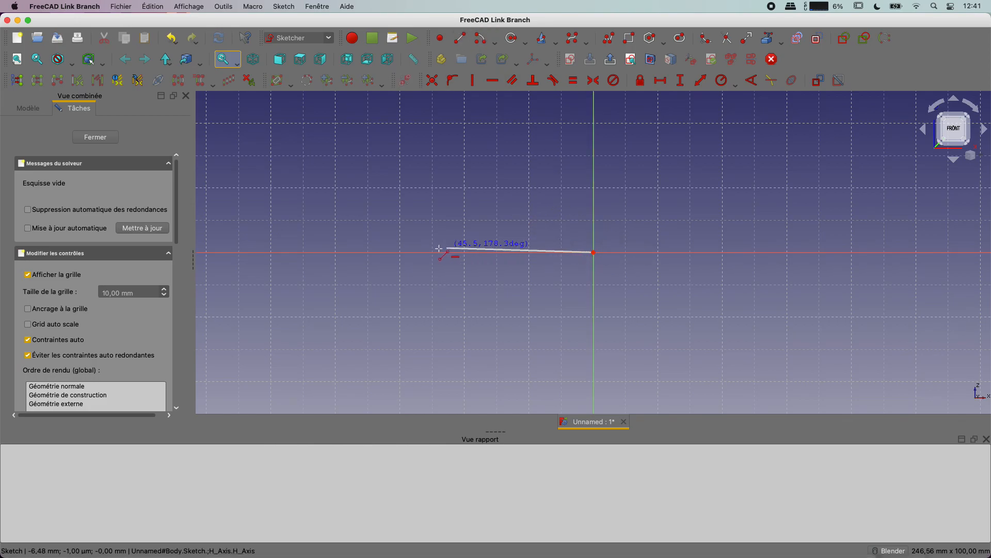
{"action": "left_click", "coordinate": [416, 252]}
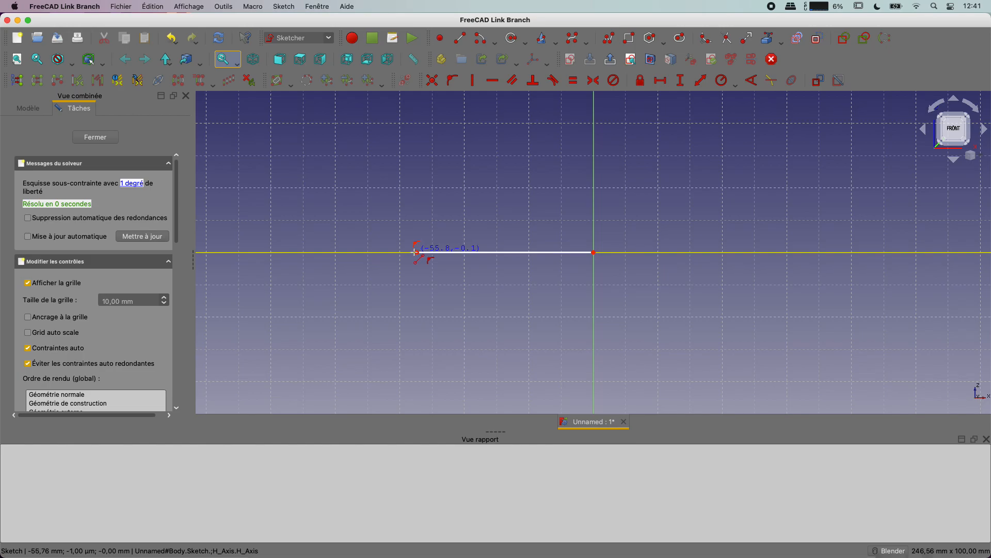
{"action": "left_click", "coordinate": [419, 226]}
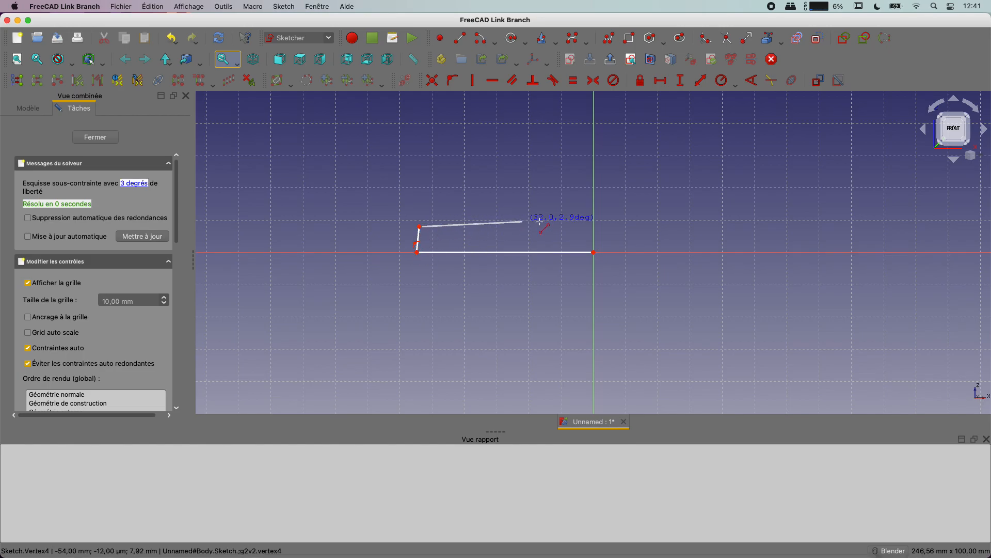
{"action": "left_click", "coordinate": [571, 226]}
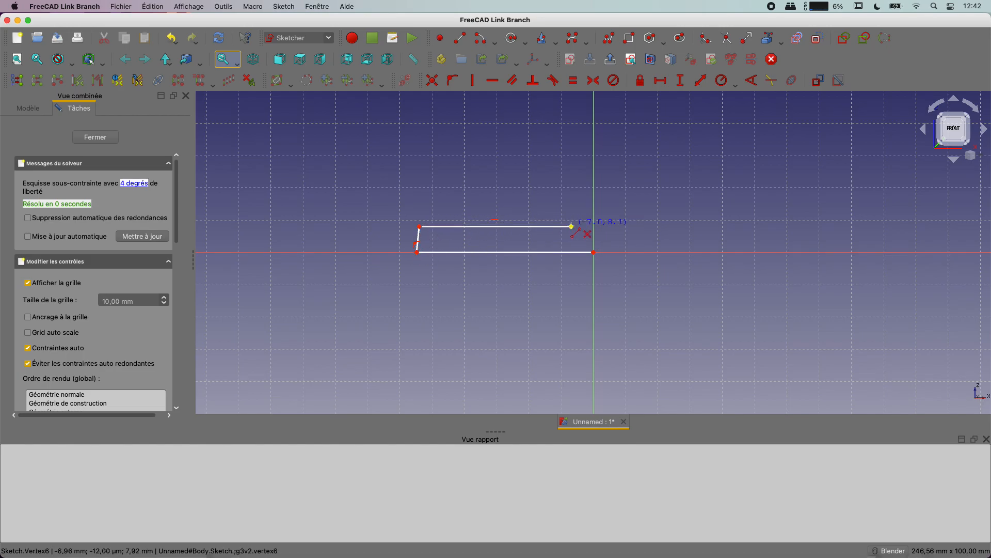
{"action": "left_click", "coordinate": [571, 114]}
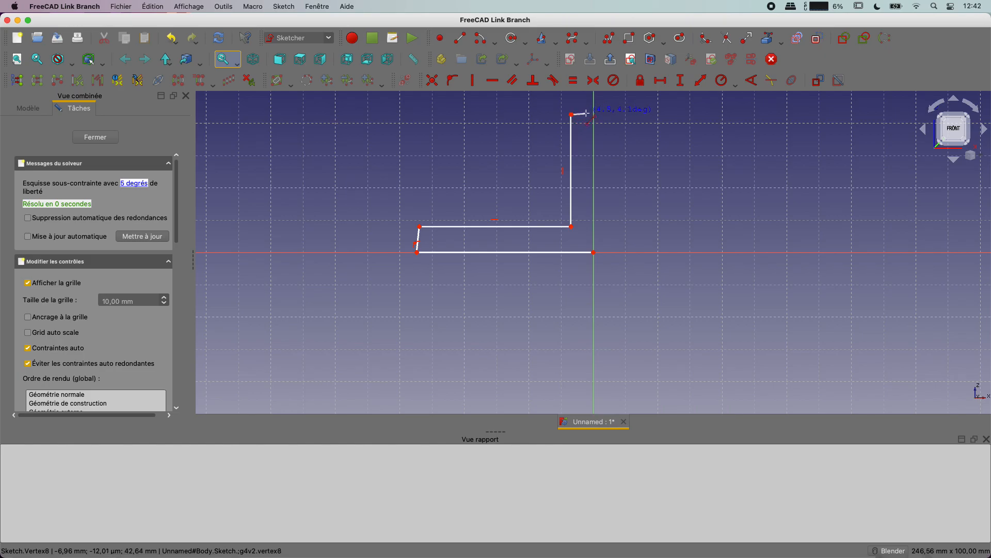
{"action": "left_click", "coordinate": [593, 114]}
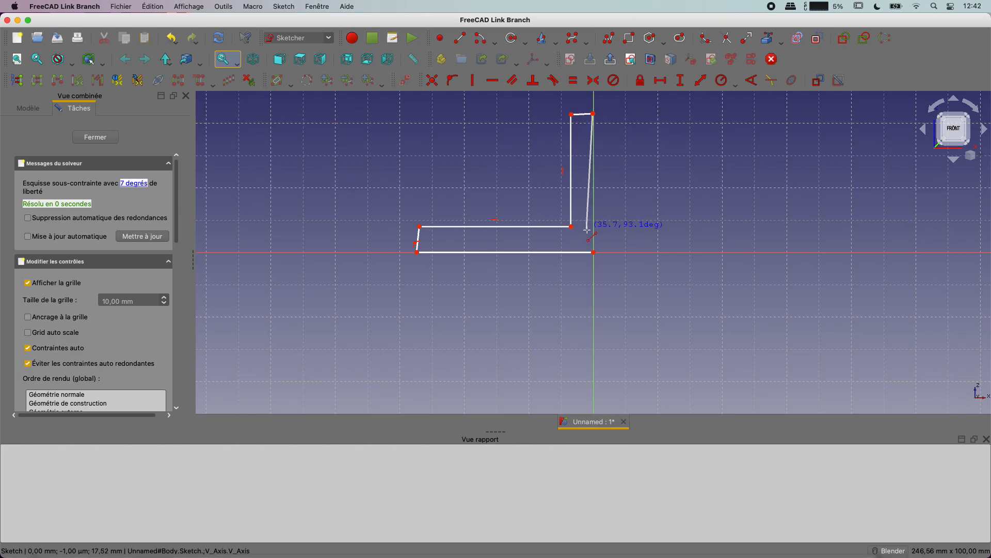
{"action": "left_click", "coordinate": [593, 252]}
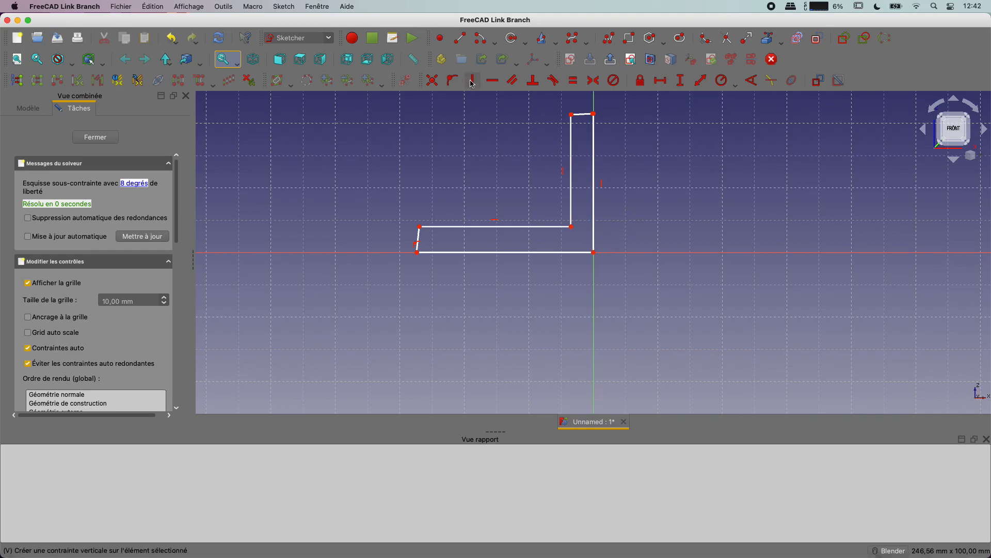
{"action": "left_click", "coordinate": [580, 114]}
{"action": "key", "text": "super+z"}
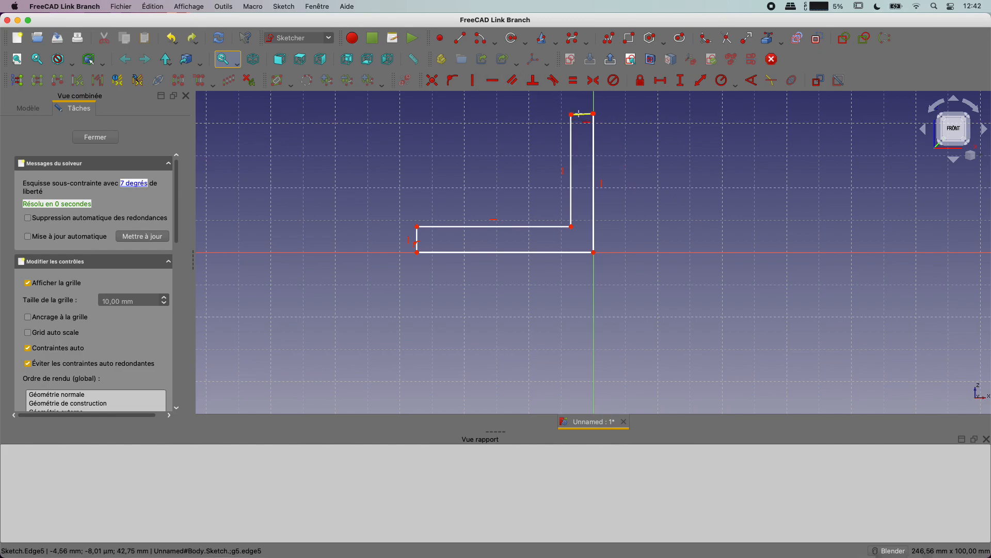
- Dimension the L profile's outer vertical edge and bottom edge to 60 mm each
{"action": "left_click", "coordinate": [700, 80]}
{"action": "left_click", "coordinate": [595, 211]}
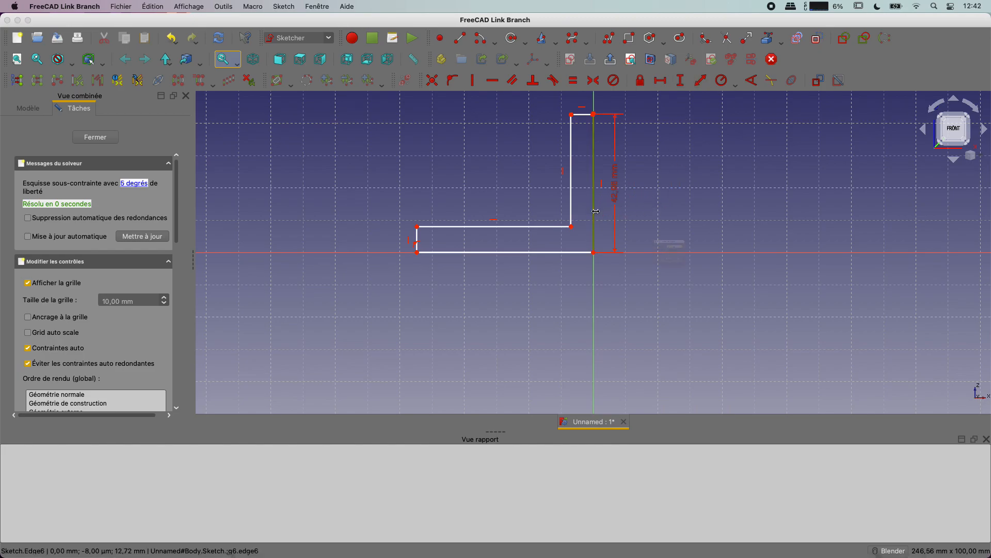
{"action": "type", "text": "60"}
{"action": "key", "text": "Return"}
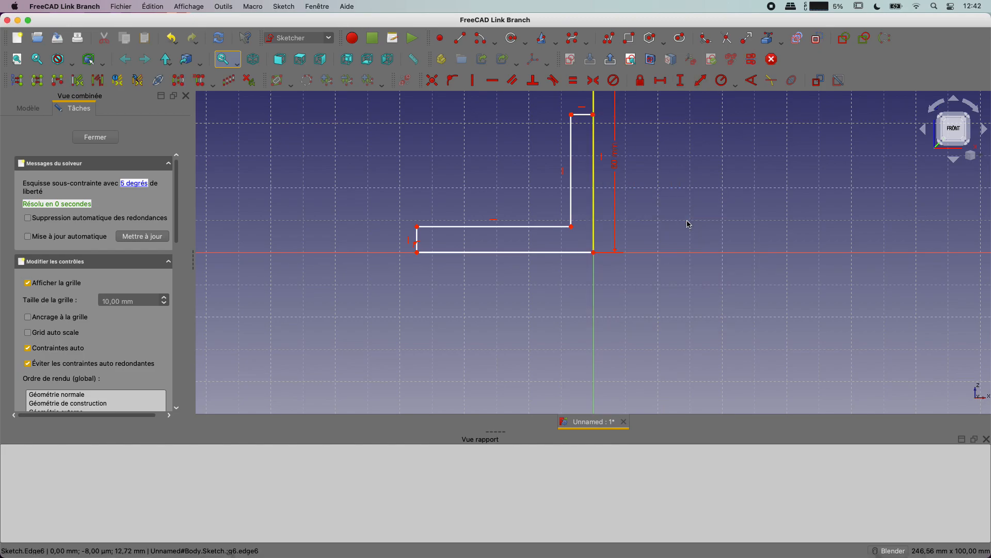
{"action": "left_click", "coordinate": [525, 253]}
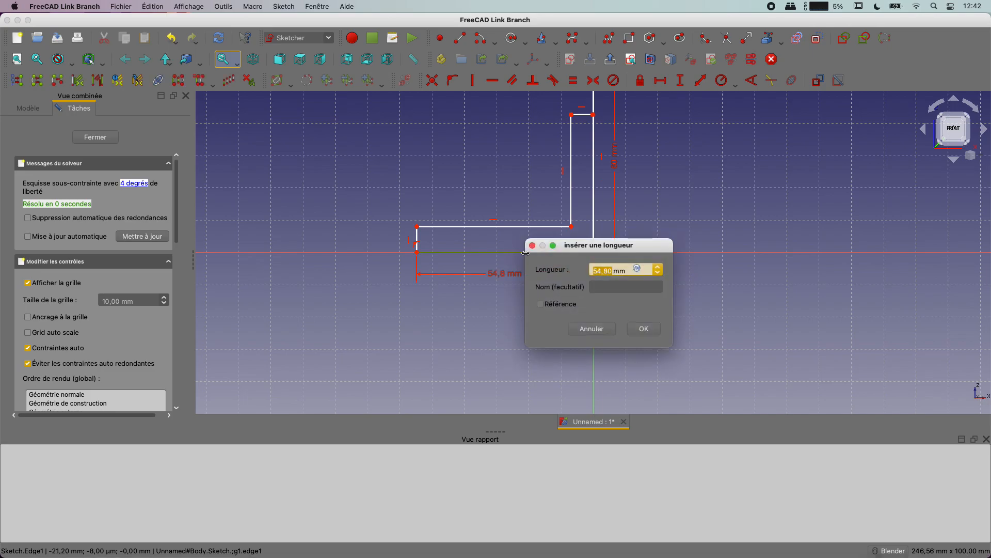
{"action": "key", "text": "Return"}
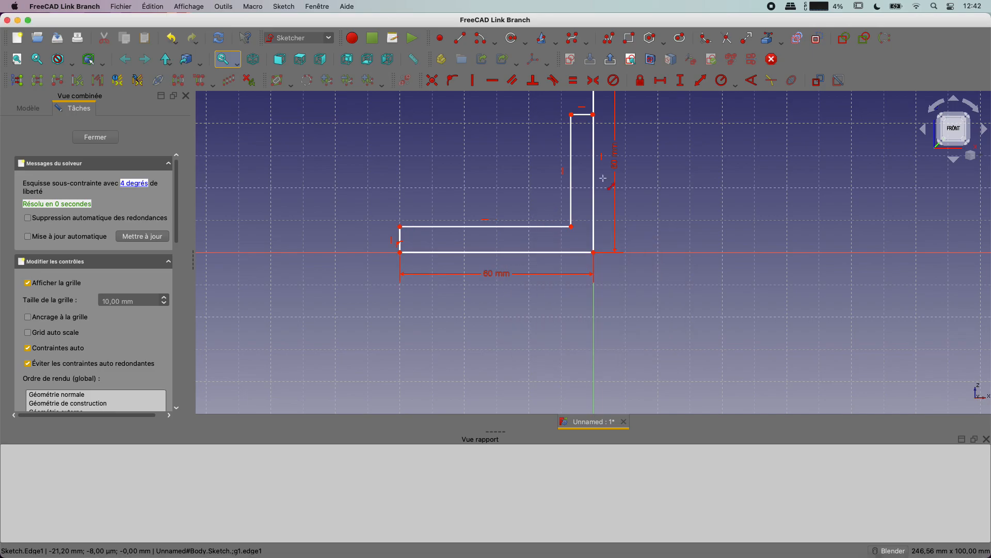
- Dimension the L profile's inner horizontal and inner vertical edges to 50 mm each
{"action": "left_click", "coordinate": [496, 227]}
{"action": "type", "text": "50"}
{"action": "key", "text": "Return"}
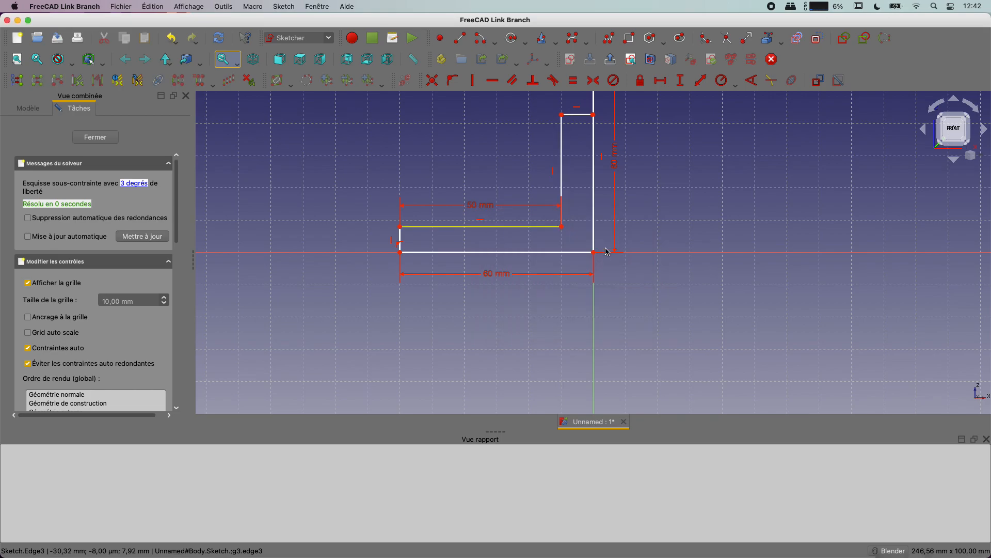
{"action": "left_click", "coordinate": [562, 177]}
{"action": "type", "text": "50"}
{"action": "key", "text": "Return"}
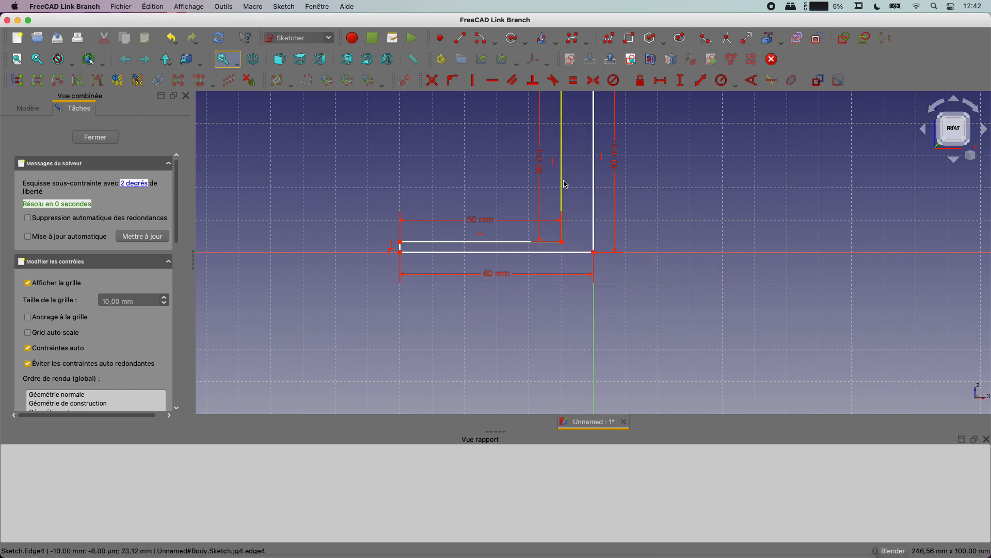
- Dimension both short end edges of the L profile to 10 mm and close the sketch
{"action": "scroll", "coordinate": [659, 247], "scroll_direction": "down", "scroll_amount": 2}
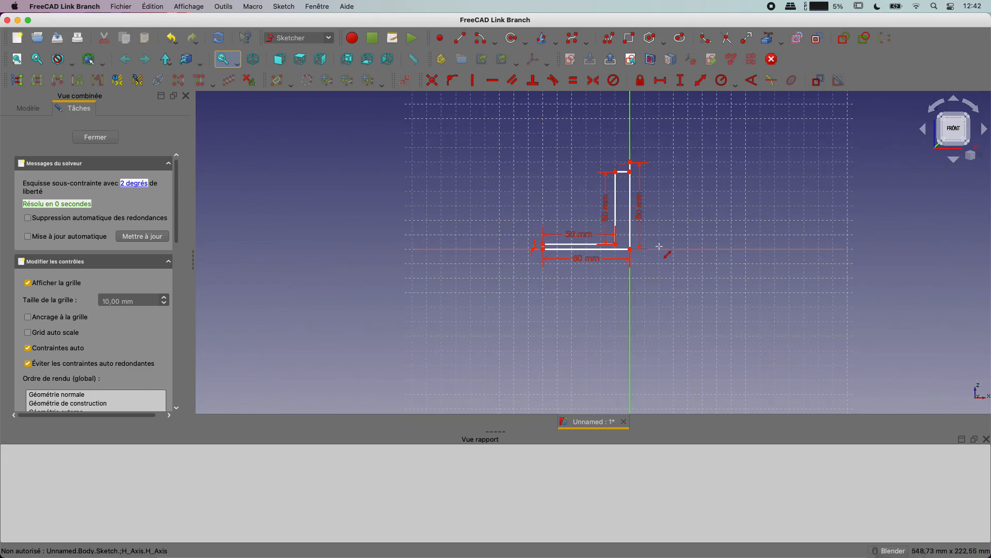
{"action": "left_click", "coordinate": [519, 251]}
{"action": "type", "text": "40"}
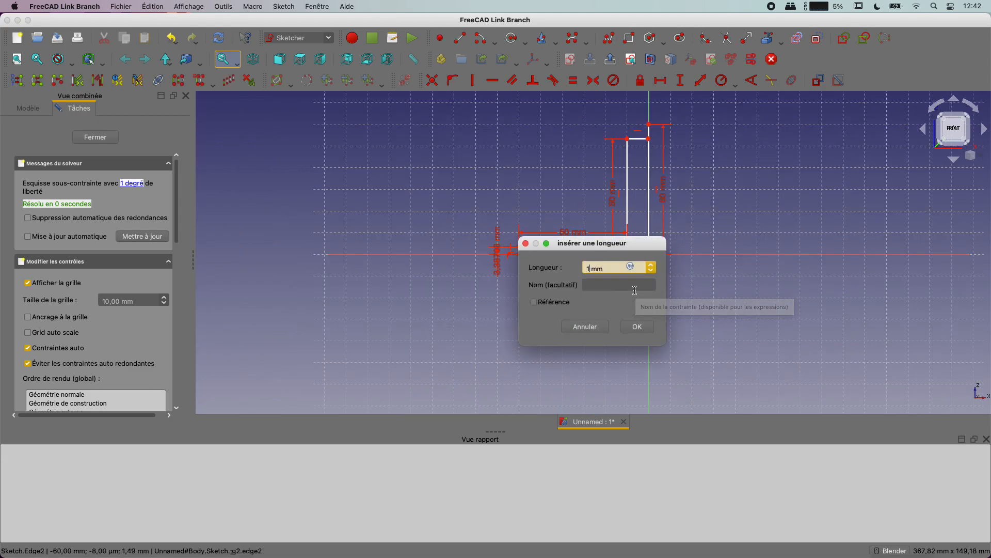
{"action": "key", "text": "Return"}
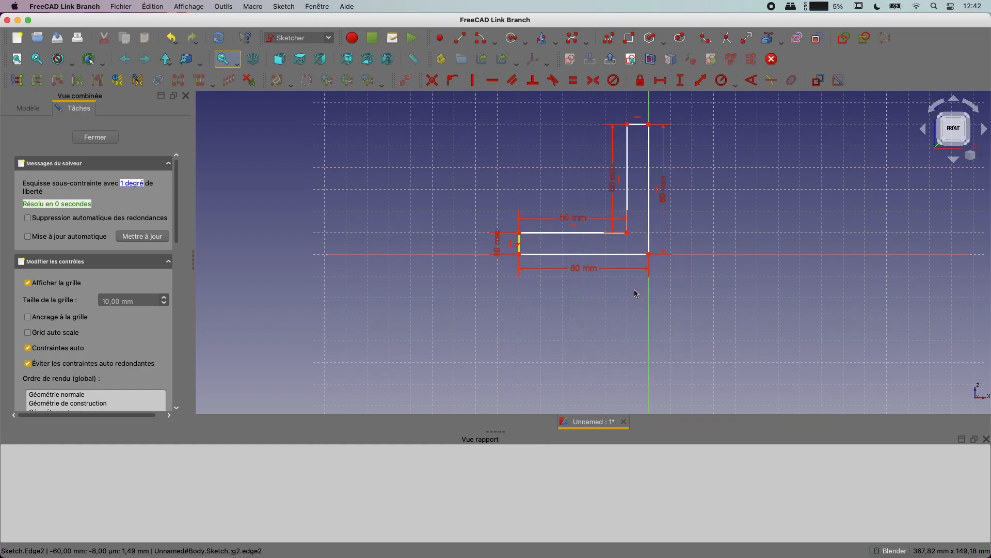
{"action": "left_click", "coordinate": [638, 125]}
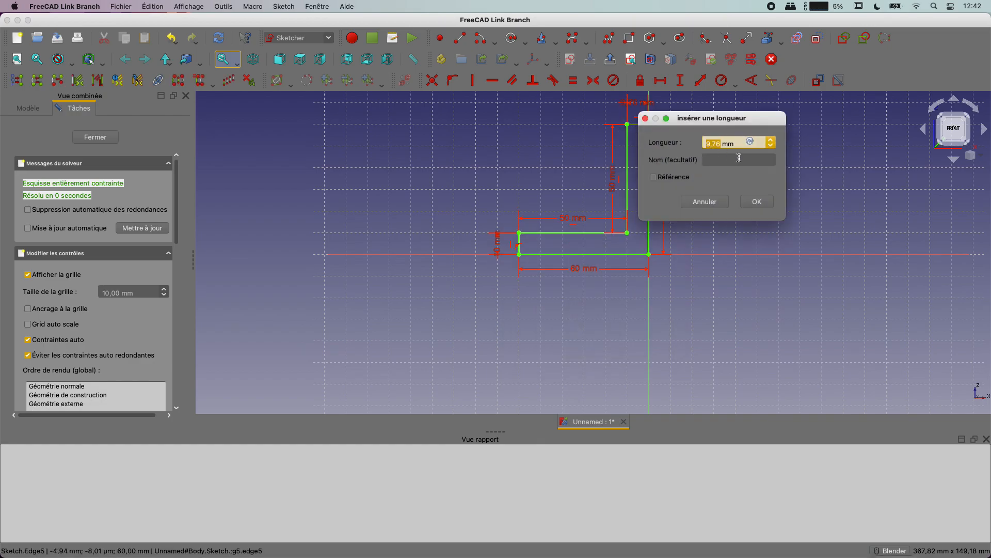
{"action": "type", "text": "10"}
{"action": "key", "text": "Return"}
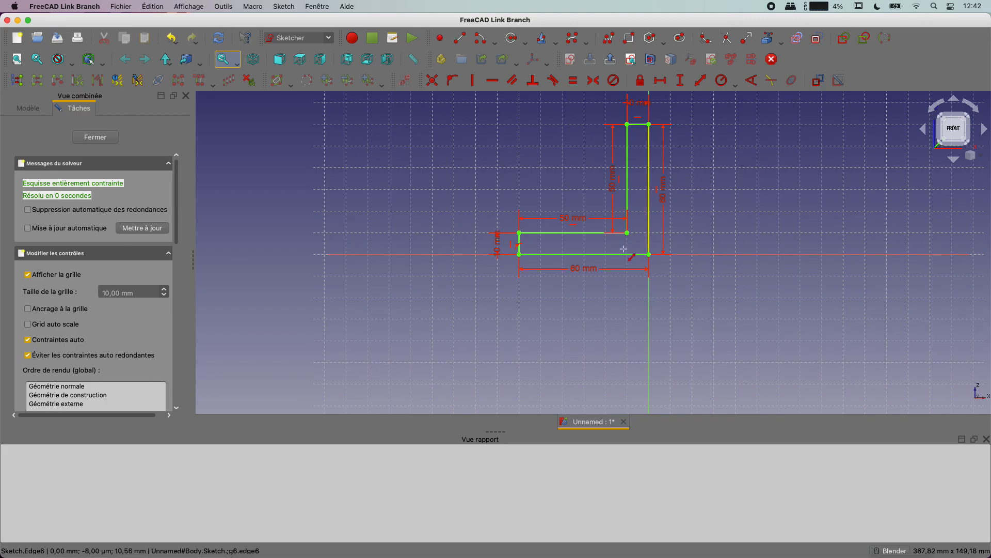
{"action": "scroll", "coordinate": [613, 251], "scroll_direction": "down", "scroll_amount": 4}
{"action": "mouse_move", "coordinate": [518, 228]}
{"action": "middle_mouse_down"}
{"action": "mouse_move", "coordinate": [580, 258]}
{"action": "mouse_move", "coordinate": [571, 281]}
{"action": "mouse_move", "coordinate": [579, 257]}
{"action": "middle_mouse_up"}
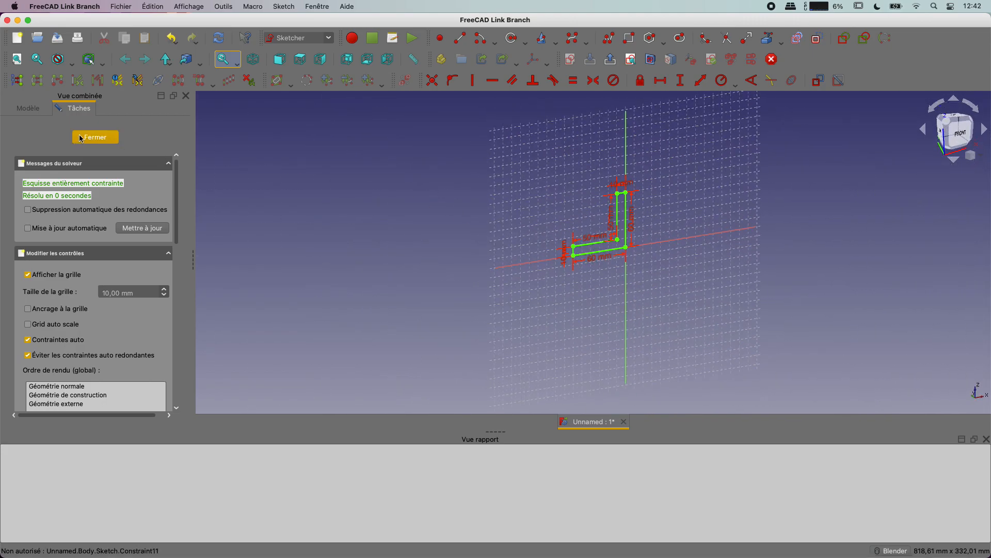
{"action": "left_click", "coordinate": [96, 137]}
- Pad the L-shaped sketch to a length of 15 mm, symmetric to the sketch plane
{"action": "scroll", "coordinate": [536, 190], "scroll_direction": "down", "scroll_amount": 3}
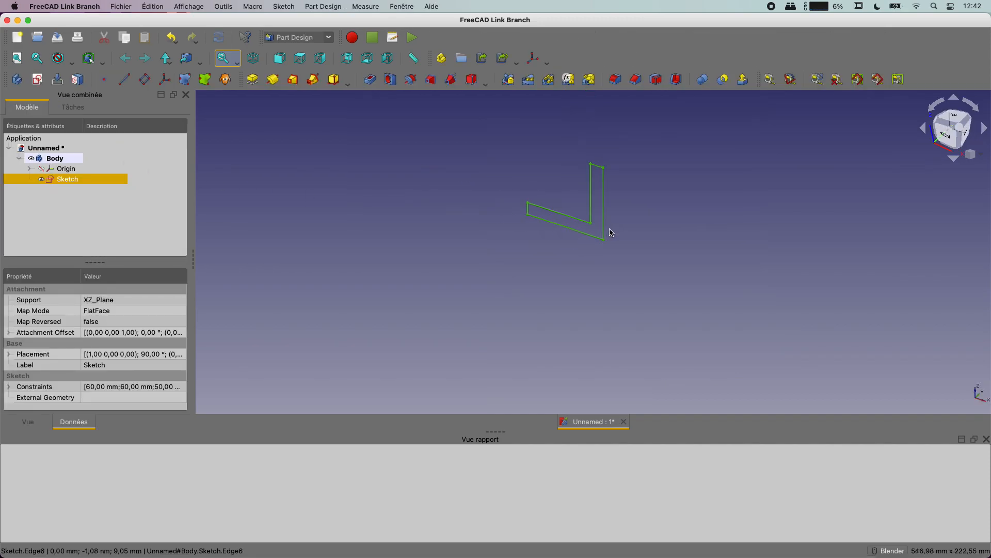
{"action": "left_click", "coordinate": [251, 81]}
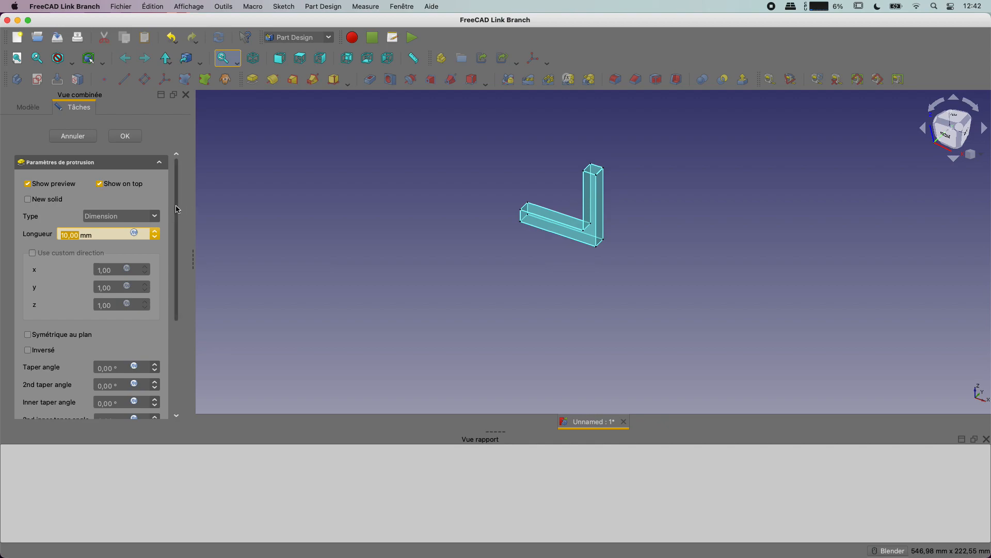
{"action": "left_click", "coordinate": [41, 338]}
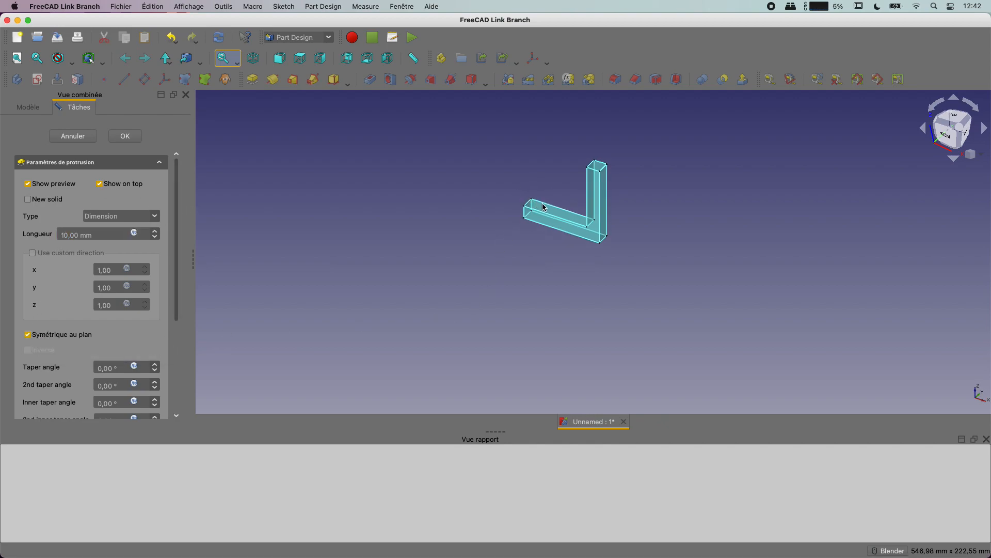
{"action": "left_click", "coordinate": [99, 235]}
{"action": "type", "text": "15"}
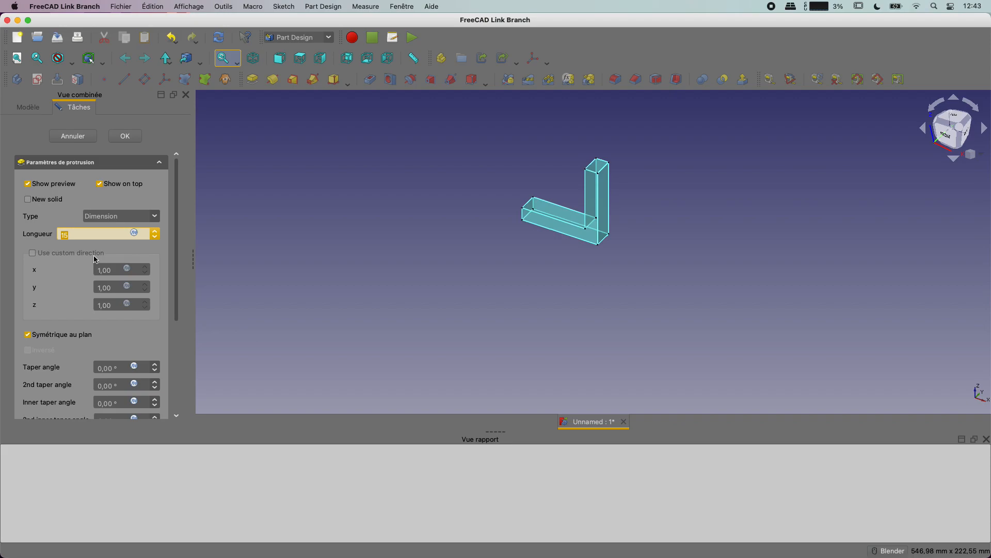
{"action": "left_click", "coordinate": [125, 135]}
- Show the L-profile sketch beneath the pad in the model tree and make it visible inside the solid
{"action": "middle_click_drag", "start_coordinate": [460, 266], "coordinate": [622, 227]}
{"action": "left_click", "coordinate": [29, 179]}
{"action": "left_click", "coordinate": [52, 190]}
{"action": "middle_click_drag", "start_coordinate": [450, 251], "coordinate": [384, 271]}
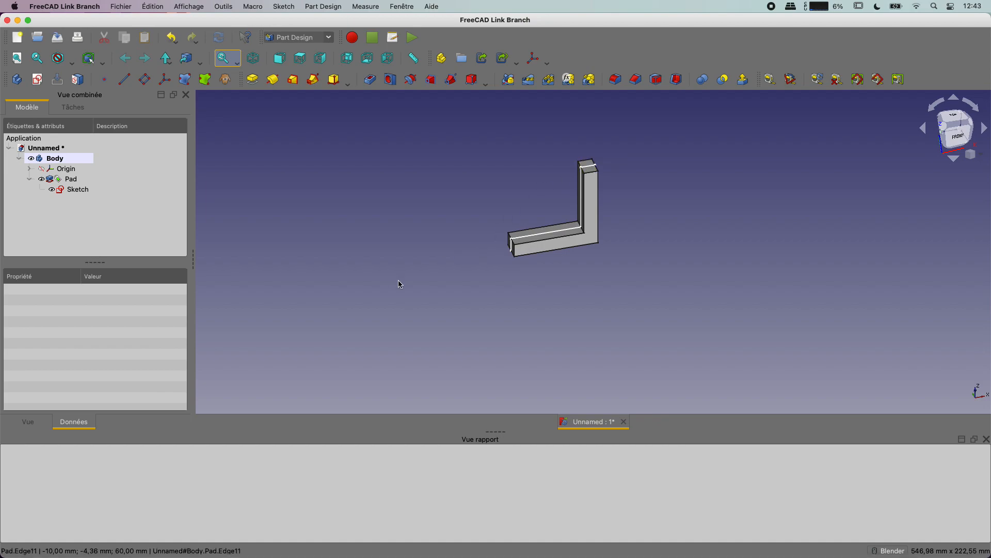
- Start a new sketch in the body on the XZ base plane
{"action": "scroll", "coordinate": [378, 270], "scroll_direction": "down", "scroll_amount": 2}
{"action": "middle_click_drag", "start_coordinate": [379, 270], "coordinate": [409, 268]}
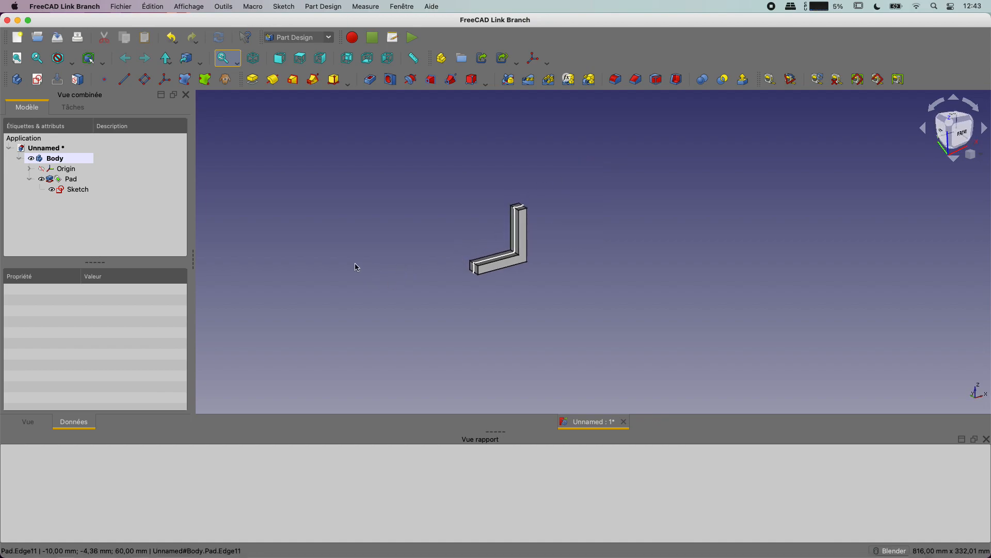
{"action": "left_click", "coordinate": [37, 80]}
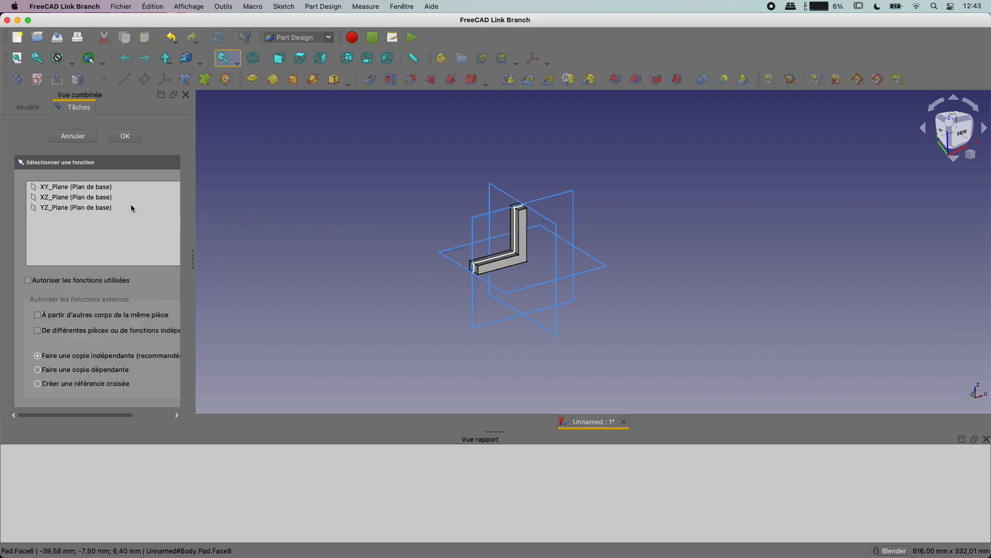
{"action": "left_click", "coordinate": [479, 217]}
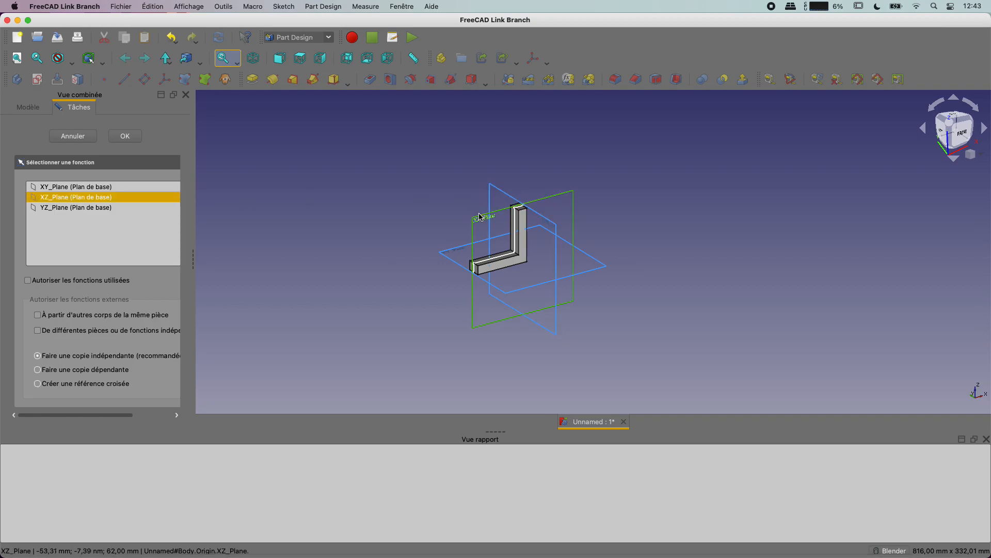
{"action": "left_click", "coordinate": [123, 137]}
{"action": "scroll", "coordinate": [536, 242], "scroll_direction": "up", "scroll_amount": 5}
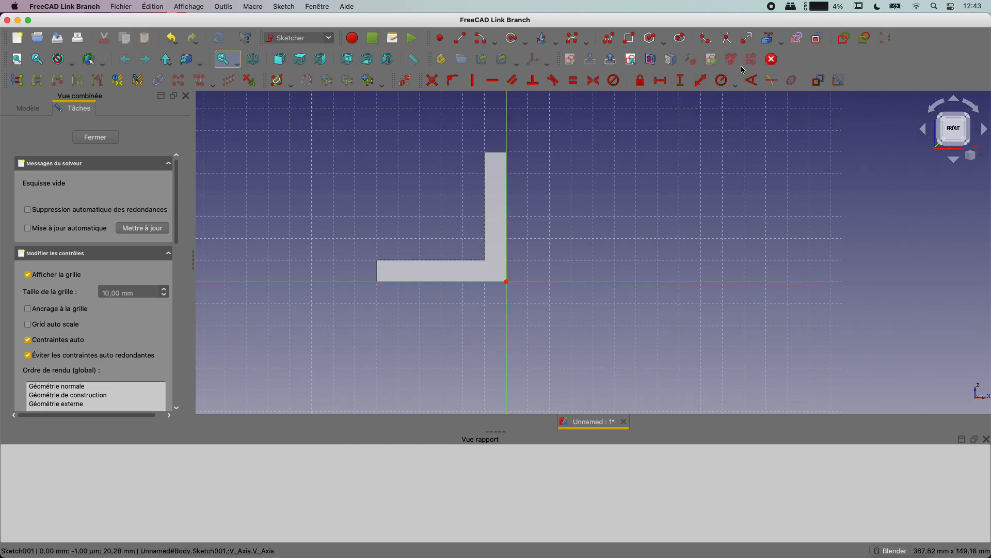
- Reference the L bracket's inner vertical and inner horizontal edges as external geometry in the sketch
{"action": "left_click", "coordinate": [769, 39]}
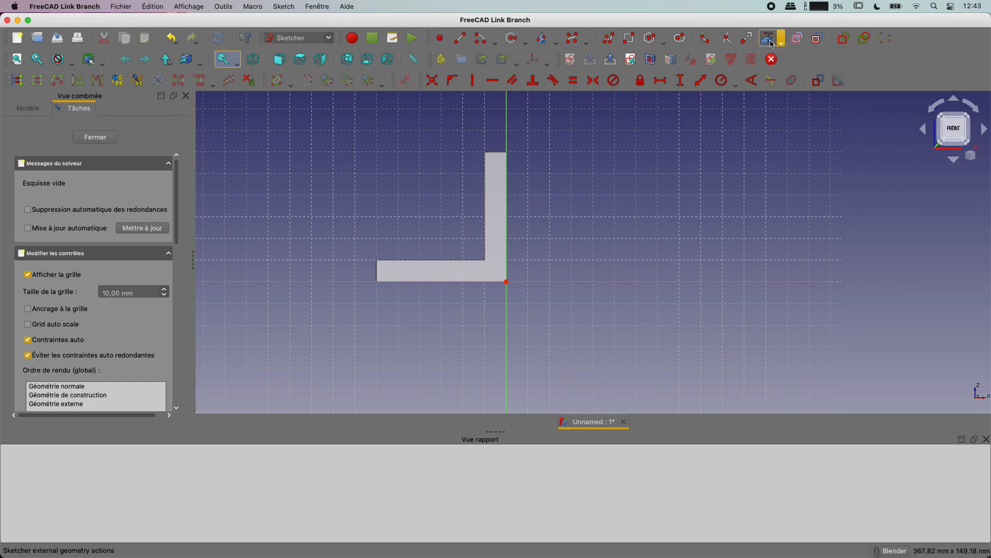
{"action": "left_click", "coordinate": [484, 186]}
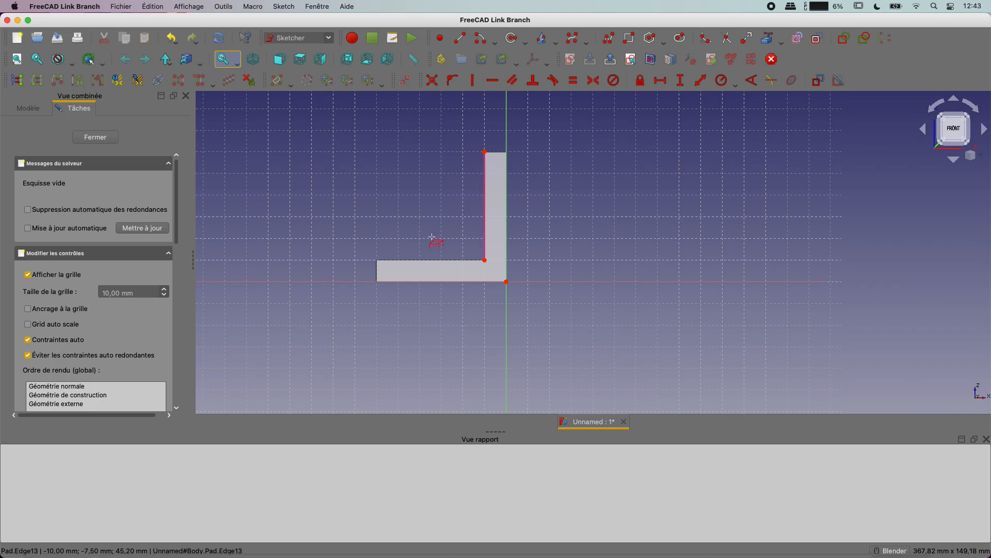
{"action": "left_click", "coordinate": [427, 260]}
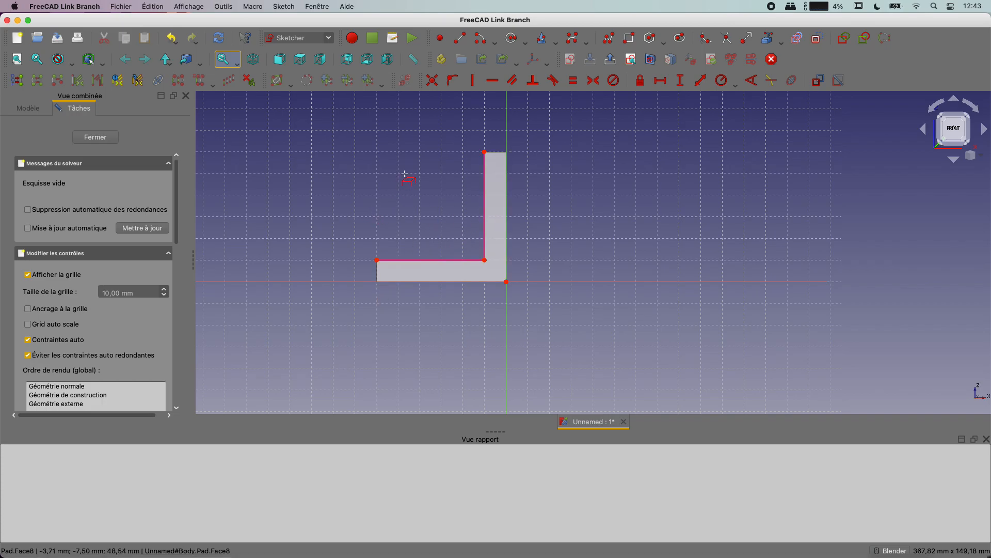
- Sketch a closed triangle of three lines in the space between the bracket's two inner edges
{"action": "left_click", "coordinate": [456, 42]}
{"action": "left_click", "coordinate": [471, 249]}
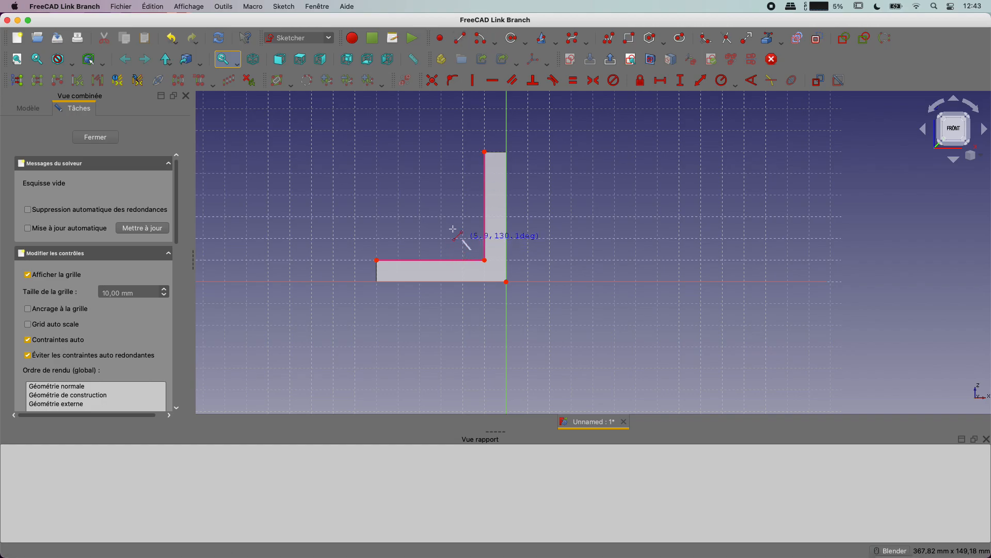
{"action": "left_click", "coordinate": [389, 242]}
{"action": "left_click", "coordinate": [389, 242]}
{"action": "left_click", "coordinate": [450, 170]}
{"action": "left_click", "coordinate": [450, 170]}
{"action": "left_click", "coordinate": [470, 250]}
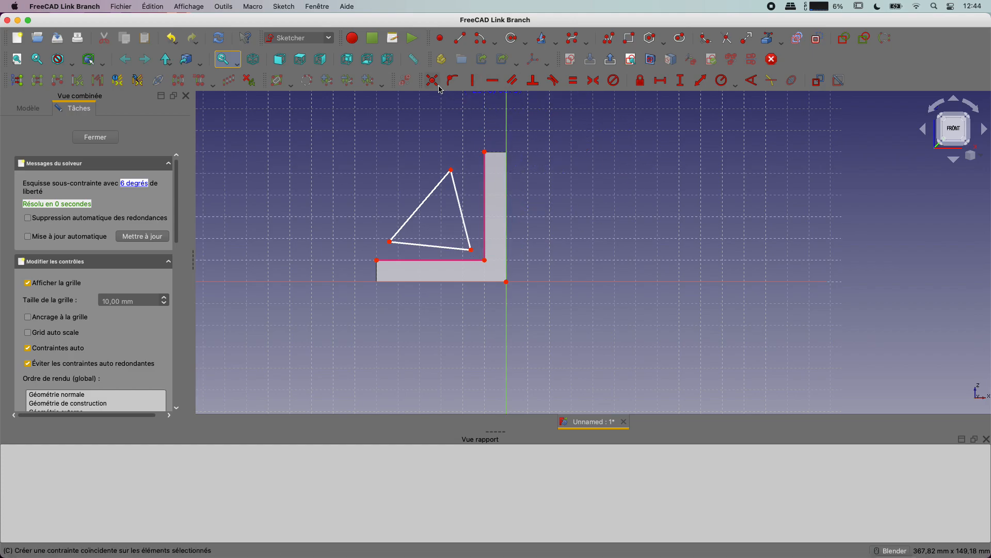
- Make the triangle's three corners coincident with the inner corner and the free ends of the referenced edges, and close the sketch
{"action": "left_click", "coordinate": [471, 250]}
{"action": "left_click", "coordinate": [484, 260]}
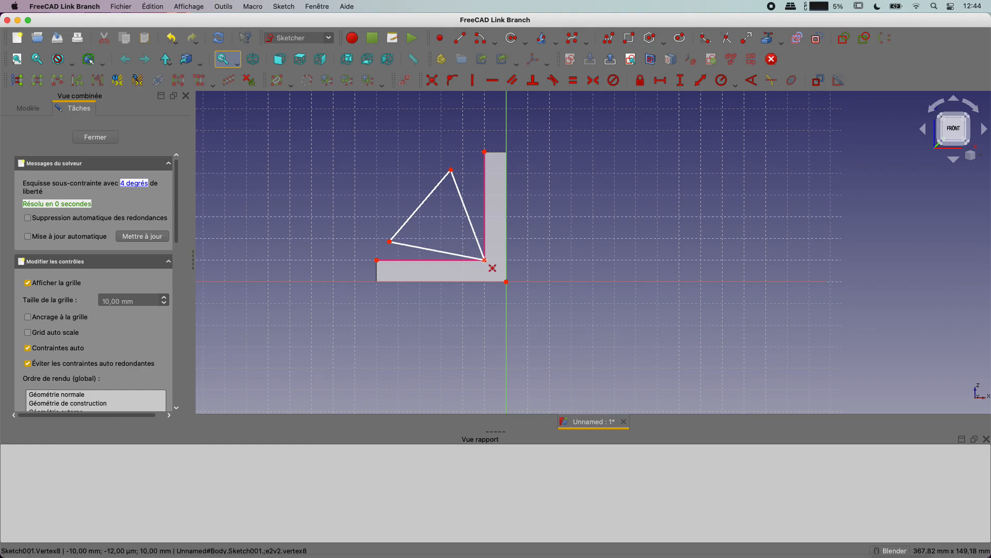
{"action": "left_click", "coordinate": [432, 81]}
{"action": "left_click", "coordinate": [452, 169]}
{"action": "left_click", "coordinate": [482, 153]}
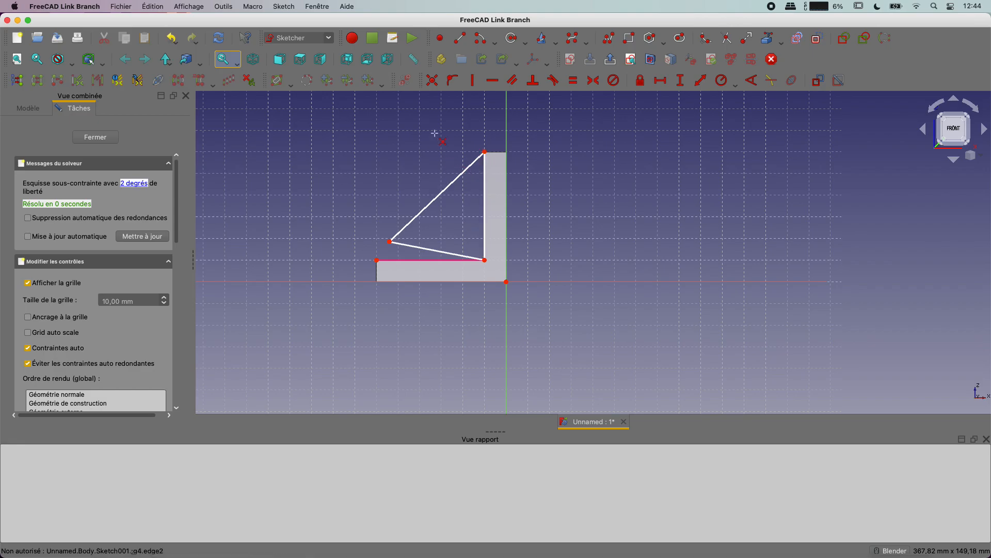
{"action": "left_click", "coordinate": [376, 260]}
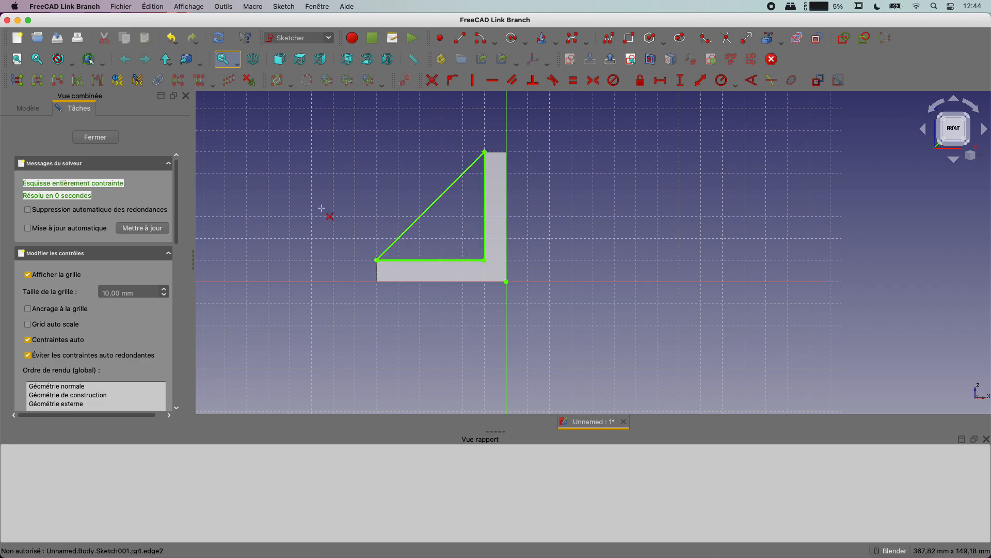
{"action": "key", "text": "0"}
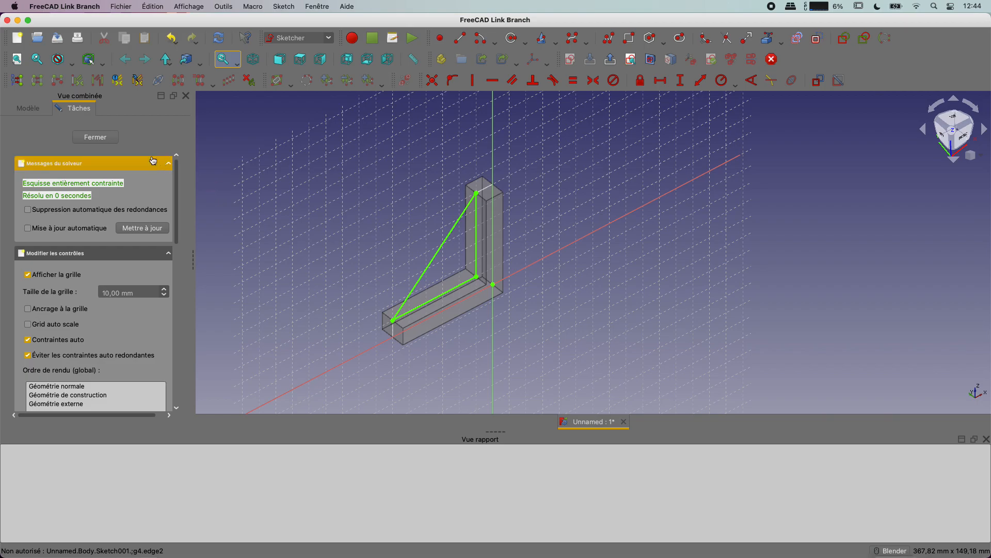
{"action": "left_click", "coordinate": [111, 138]}
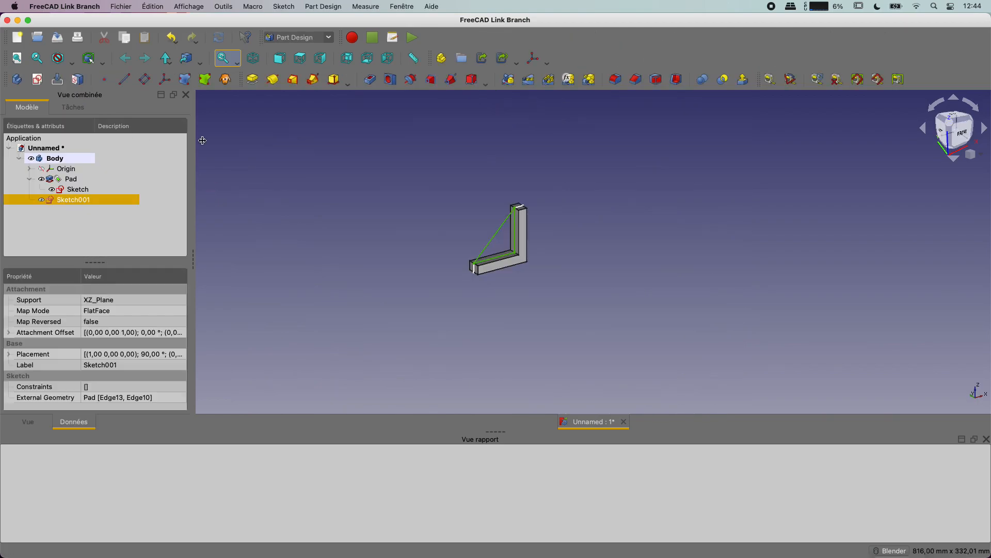
- Pad the triangular sketch to a length of 8 mm, symmetric to the sketch plane
{"action": "left_click", "coordinate": [254, 80]}
{"action": "mouse_move", "coordinate": [365, 250]}
{"action": "middle_mouse_down"}
{"action": "mouse_move", "coordinate": [348, 238]}
{"action": "mouse_move", "coordinate": [201, 288]}
{"action": "middle_mouse_up"}
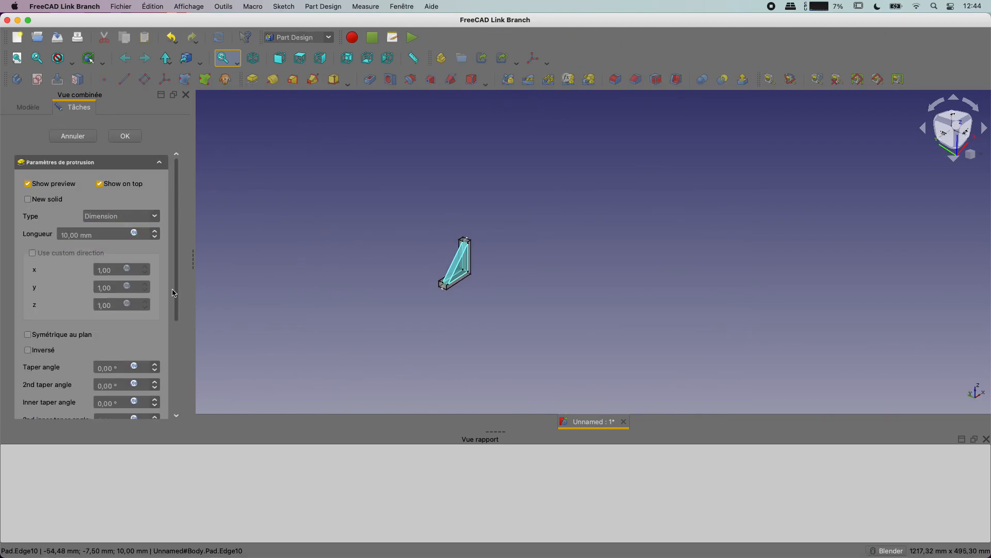
{"action": "left_click", "coordinate": [29, 335]}
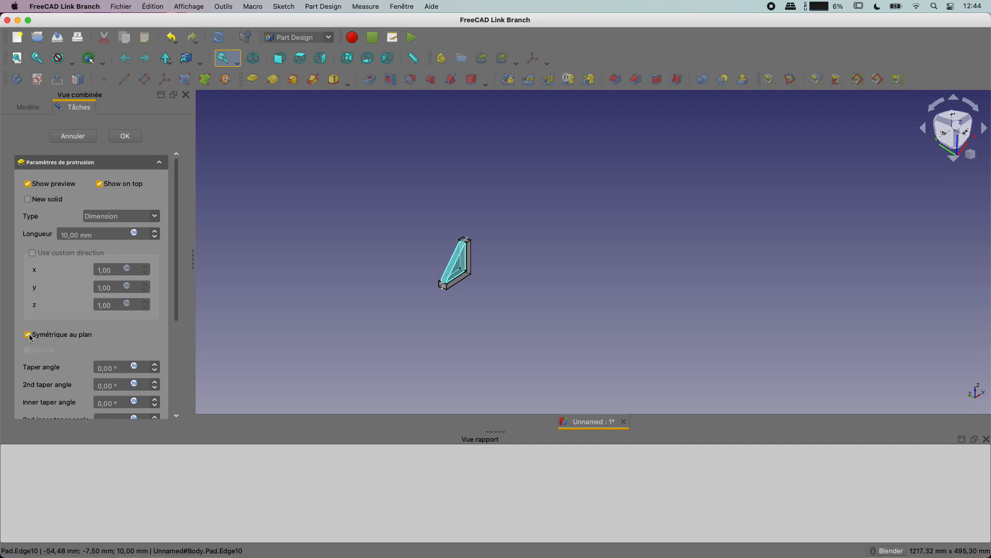
{"action": "left_click_drag", "start_coordinate": [103, 232], "coordinate": [56, 229]}
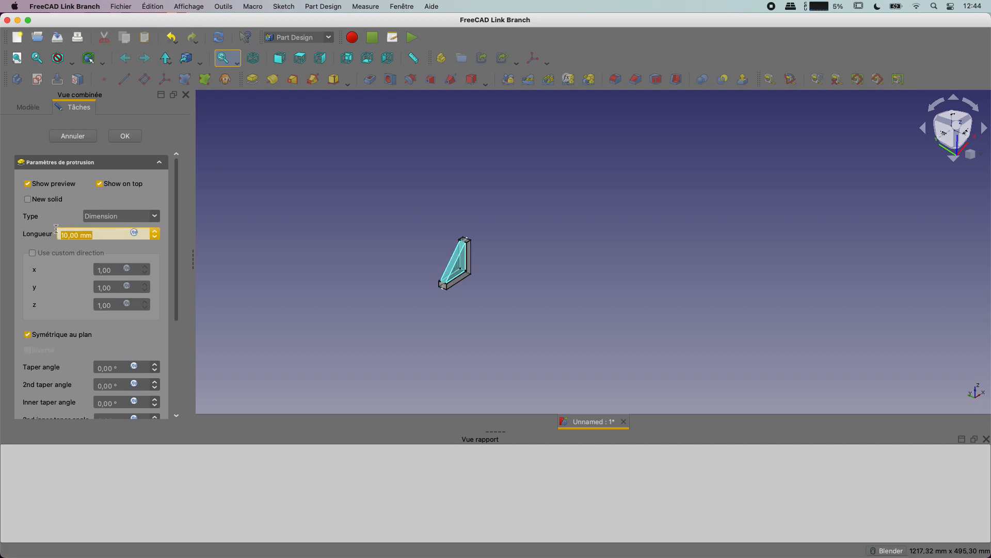
{"action": "type", "text": "8"}
{"action": "left_click", "coordinate": [129, 136]}
- Hide the L-profile sketch under the first pad in the model tree
{"action": "scroll", "coordinate": [491, 258], "scroll_direction": "up", "scroll_amount": 5}
{"action": "scroll", "coordinate": [424, 258], "scroll_direction": "up", "scroll_amount": 2}
{"action": "middle_click_drag", "start_coordinate": [545, 257], "coordinate": [568, 259]}
{"action": "left_click", "coordinate": [52, 189]}
{"action": "mouse_move", "coordinate": [508, 252]}
{"action": "middle_mouse_down", "text": "shift"}
{"action": "mouse_move", "coordinate": [549, 252]}
{"action": "mouse_move", "coordinate": [436, 252]}
{"action": "mouse_move", "coordinate": [499, 246]}
{"action": "middle_mouse_up", "text": "shift"}
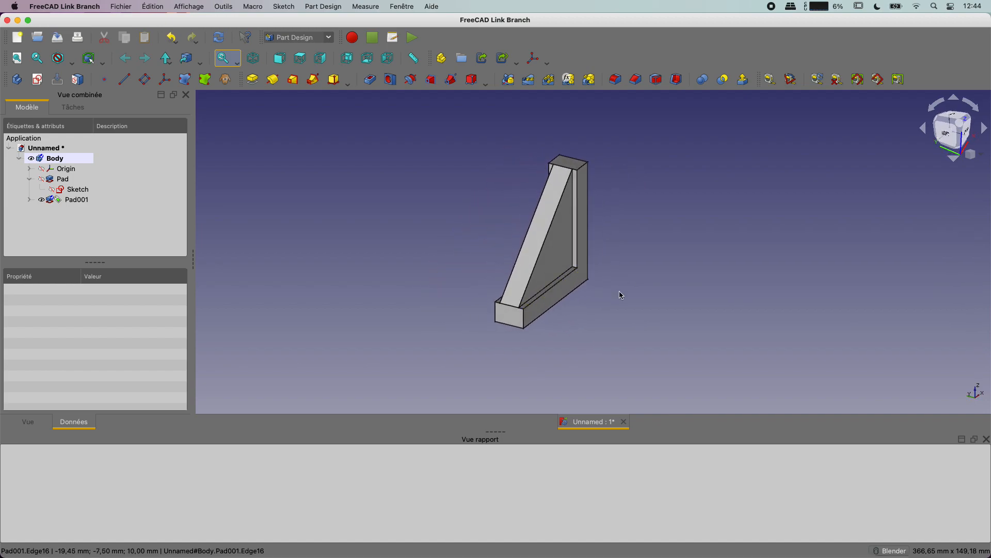